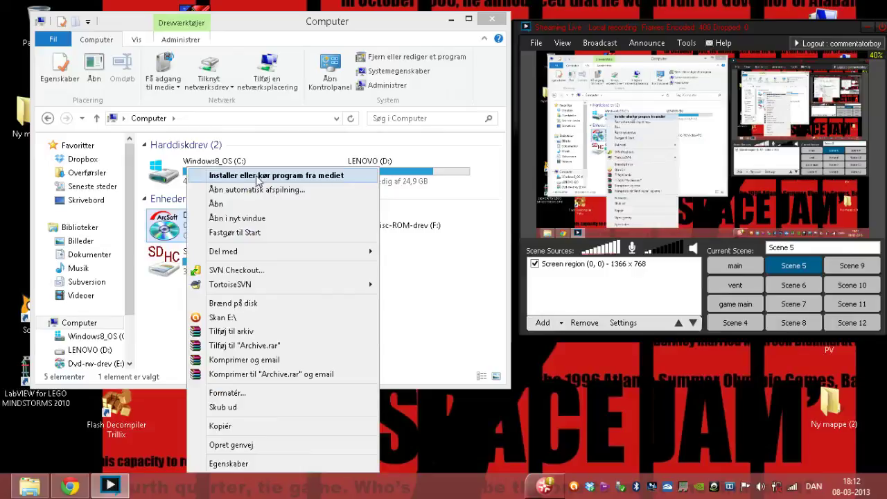
- Run the driver installer from the Video Capture disc and complete the SMI Grabber Device setup in Modify mode with DefaultFeature selected
click(258, 178)
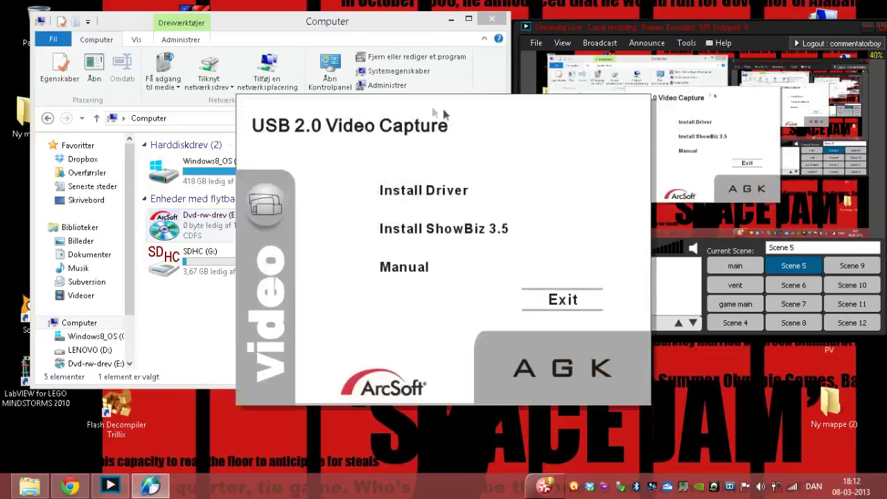
click(424, 191)
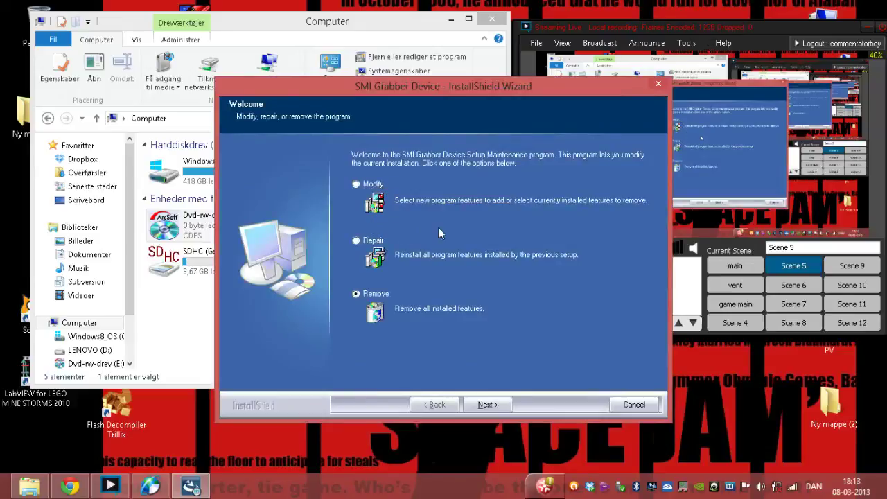
click(377, 184)
click(375, 243)
click(501, 406)
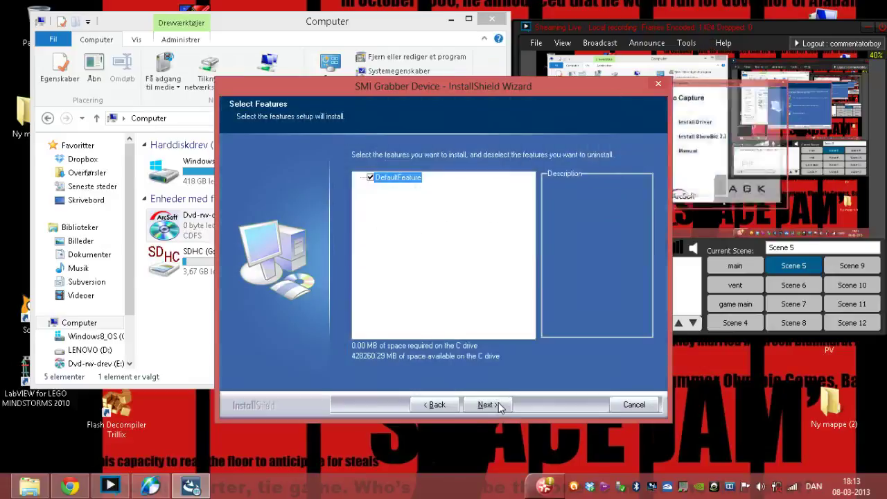
click(487, 404)
click(487, 404)
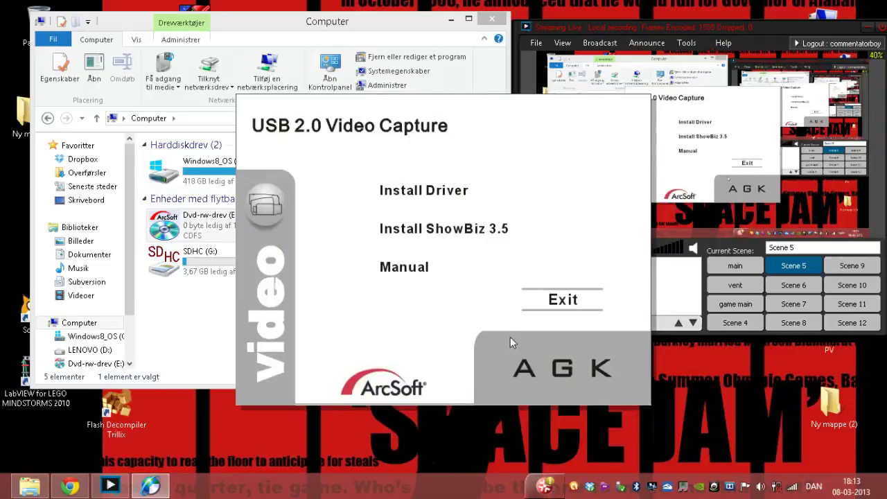
- Check the list of removable hardware for the grabber device and exit the USB 2.0 Video Capture launcher
click(618, 489)
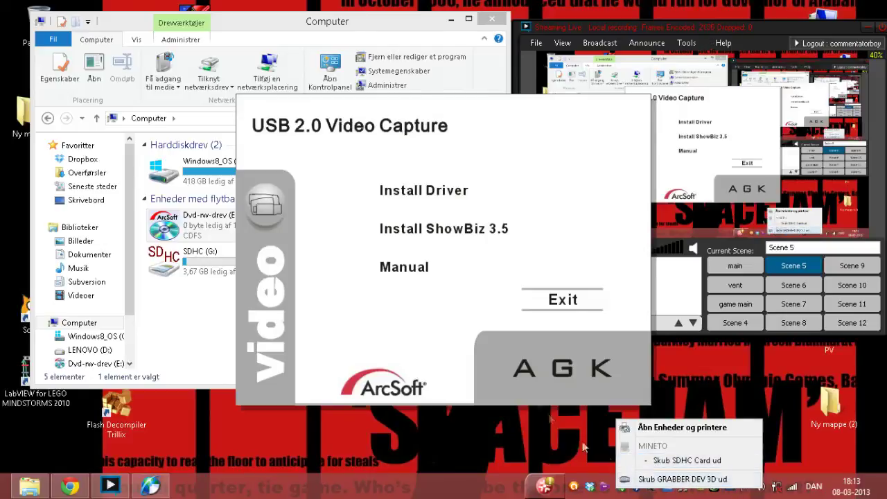
click(510, 368)
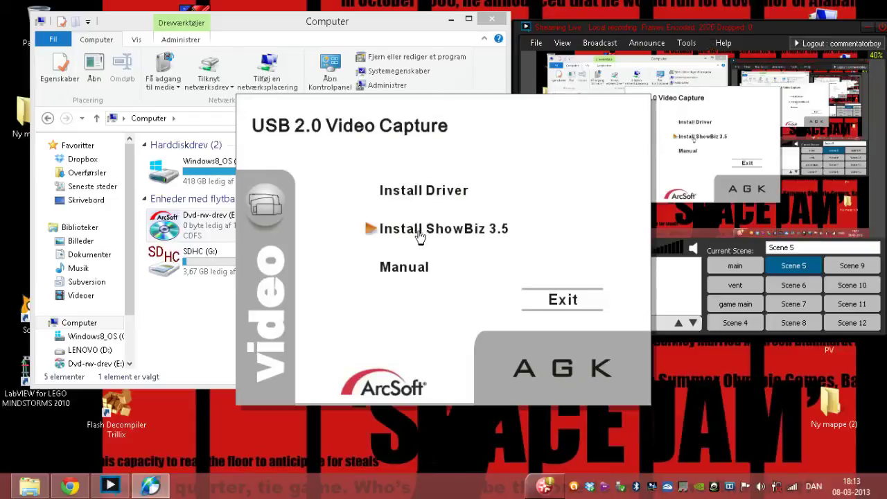
click(565, 300)
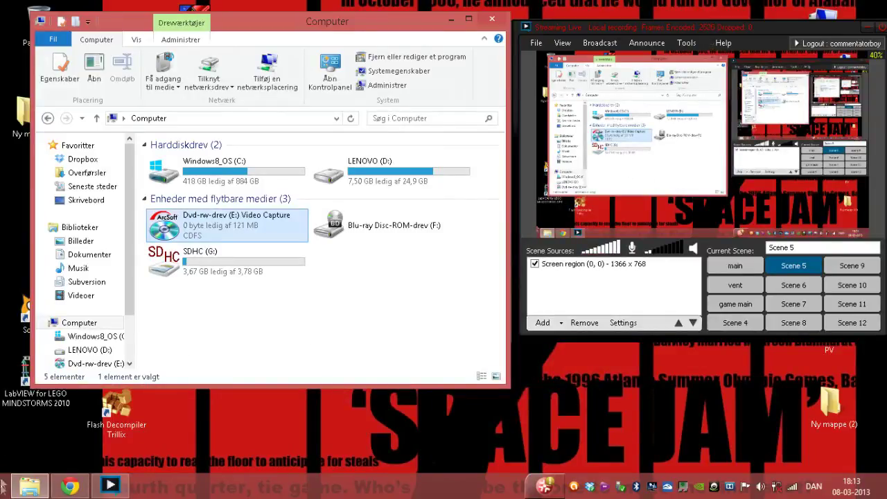
- Open Device Manager and examine the devices listed under the USB controllers category
mouse_move(2, 497)
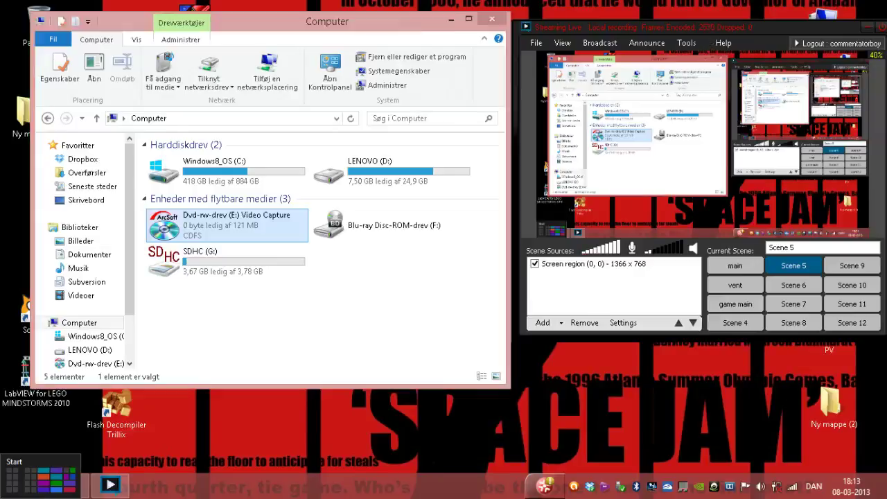
right_click(2, 496)
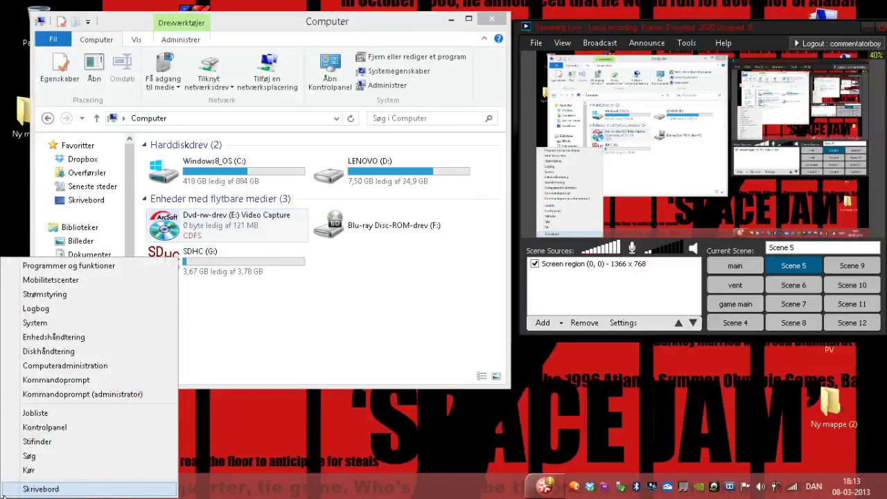
click(62, 338)
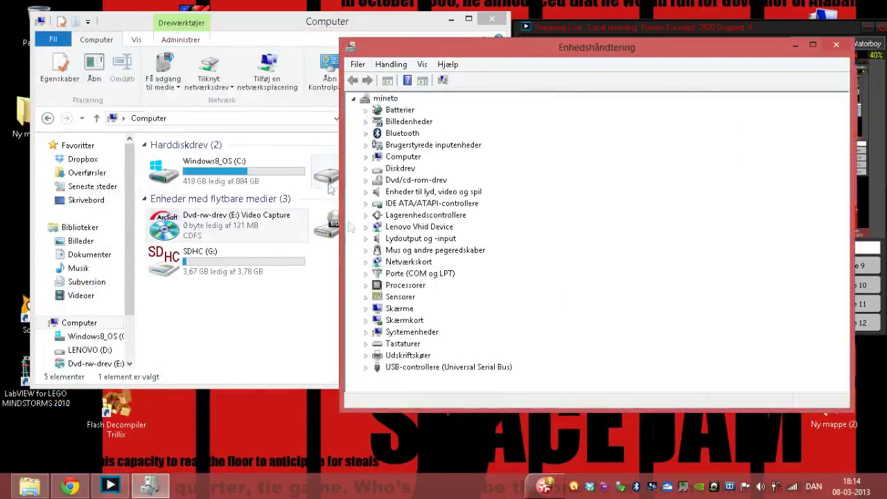
click(368, 369)
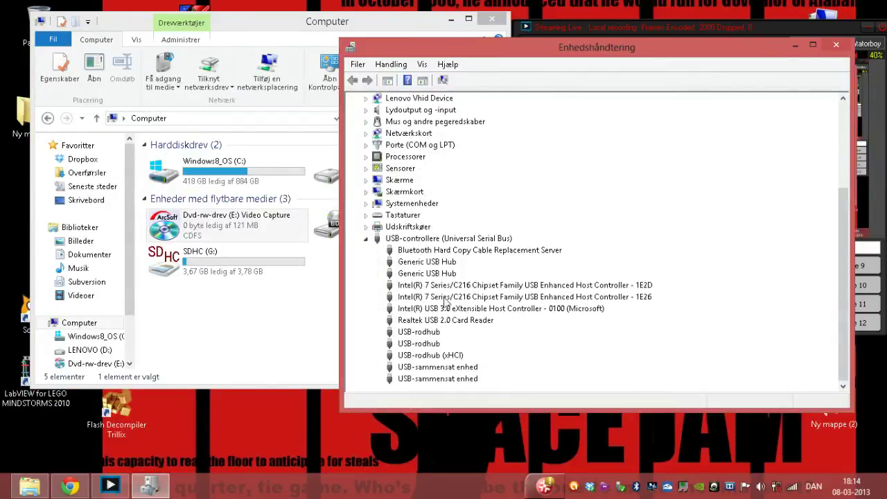
click(367, 238)
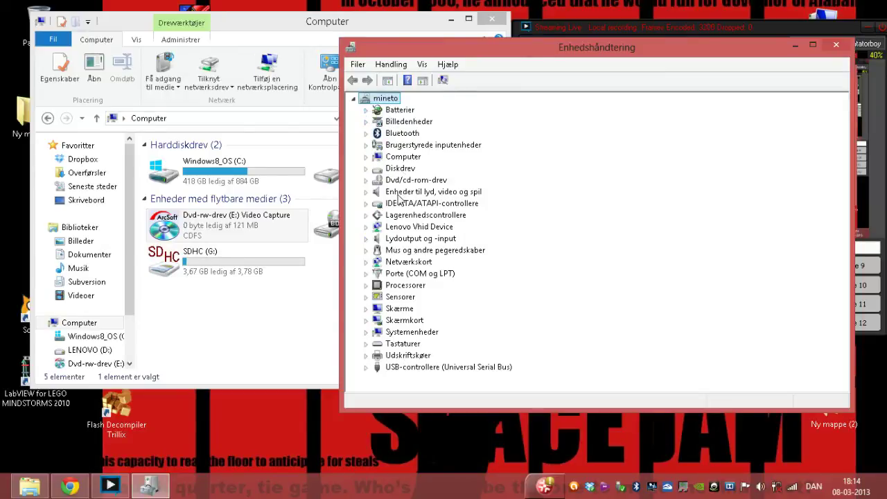
click(367, 109)
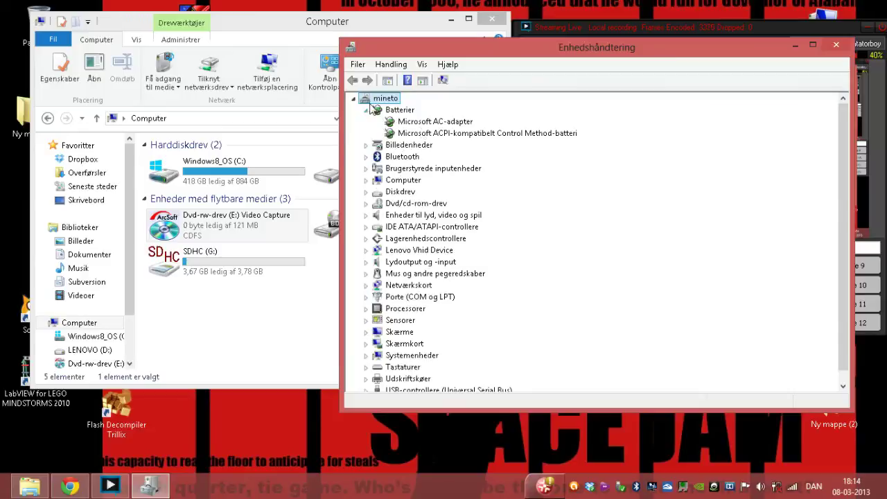
click(365, 110)
click(366, 367)
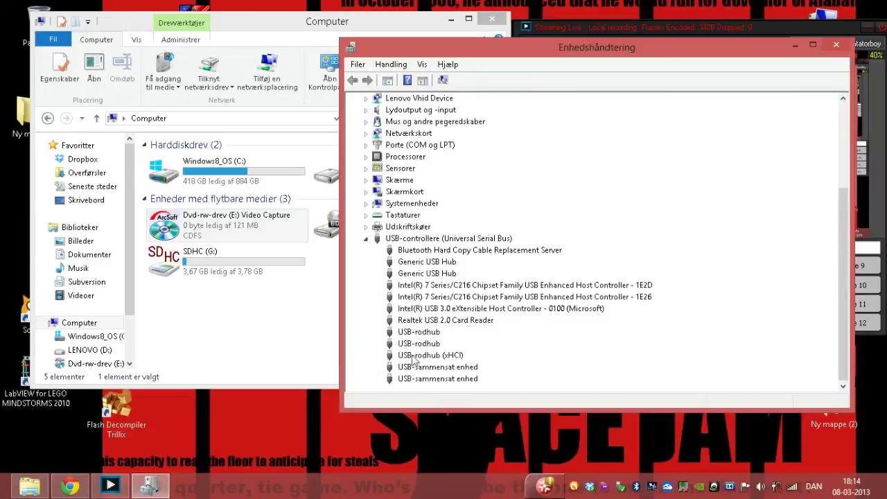
- Review the driver, details and events information in the properties of the Intel USB 3.0 eXtensible Host Controller
right_click(446, 311)
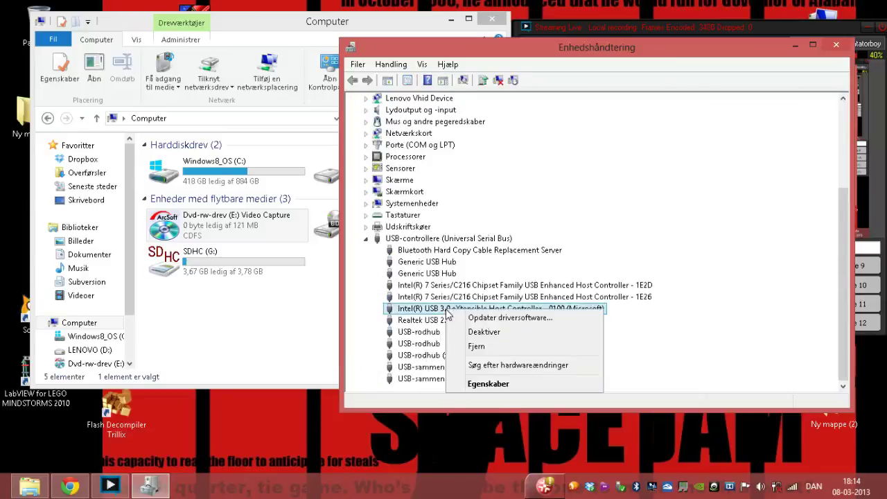
click(495, 384)
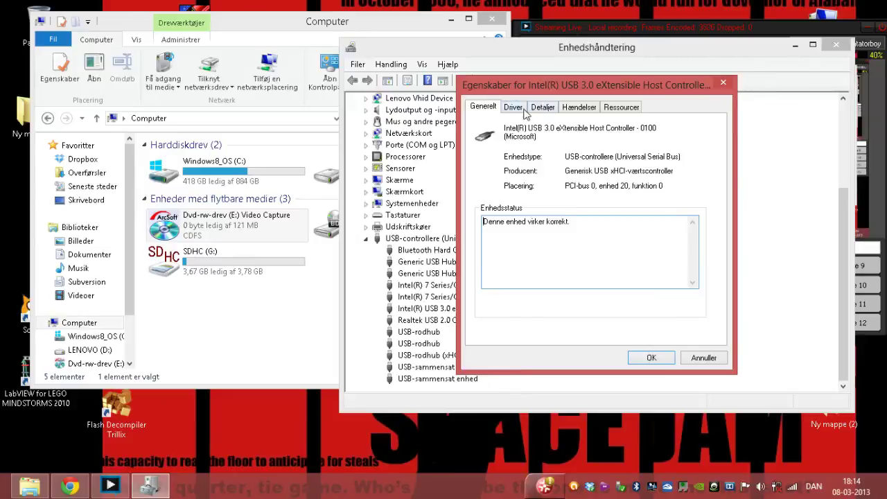
click(523, 109)
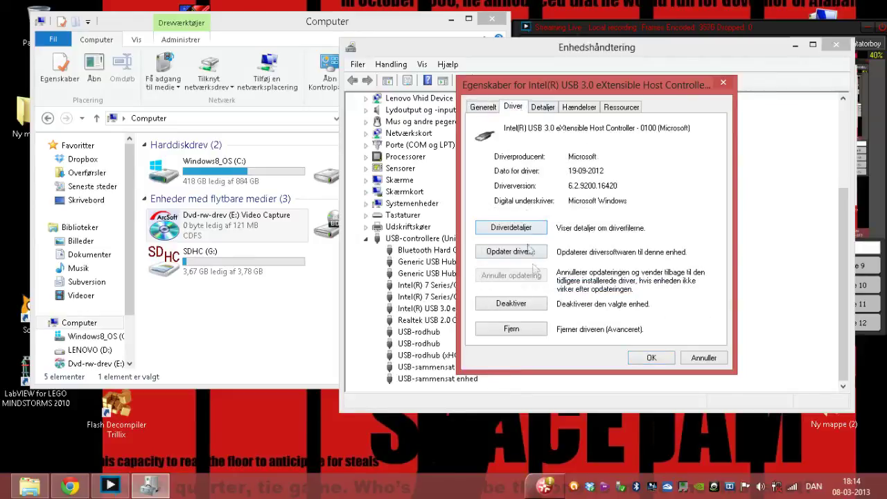
click(550, 108)
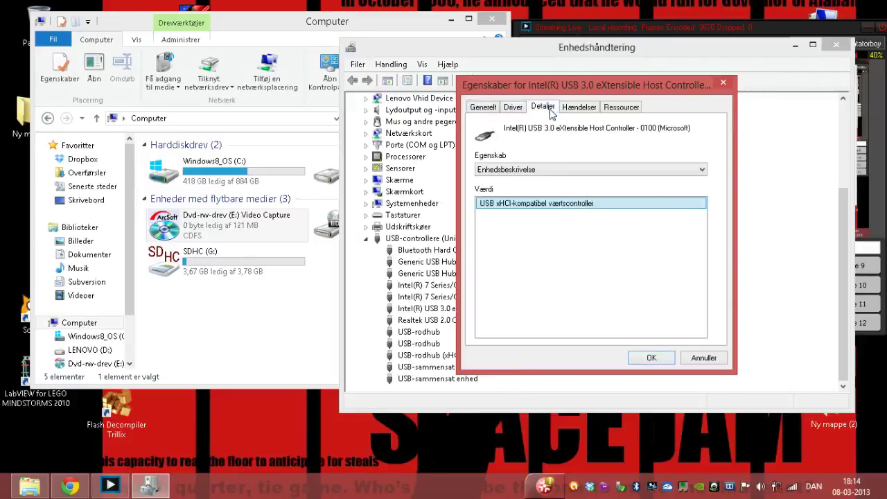
click(577, 111)
click(526, 115)
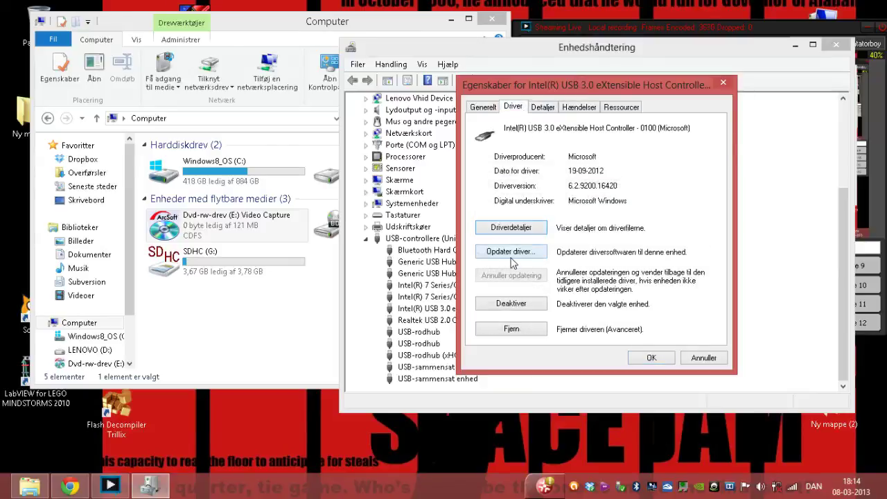
click(511, 254)
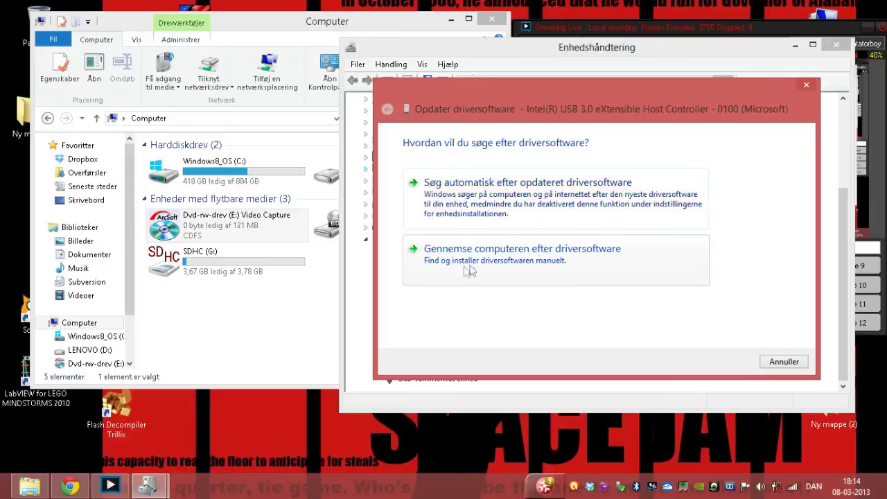
click(207, 232)
right_click(208, 232)
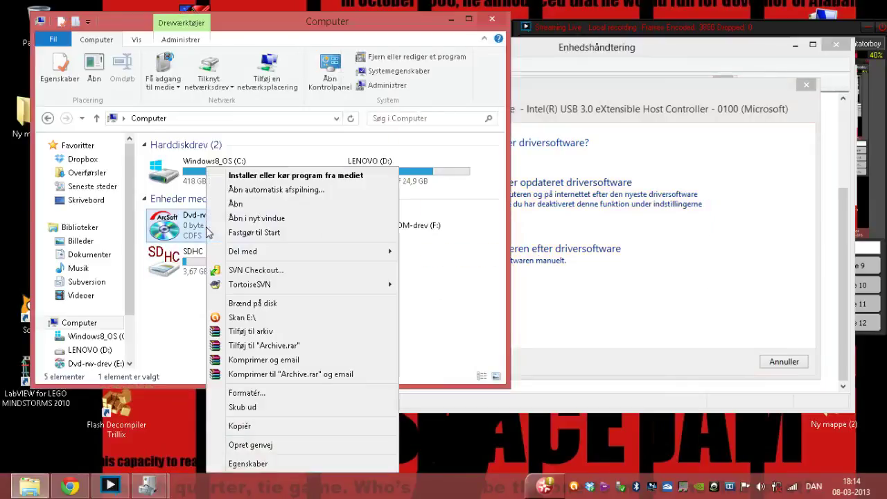
click(258, 206)
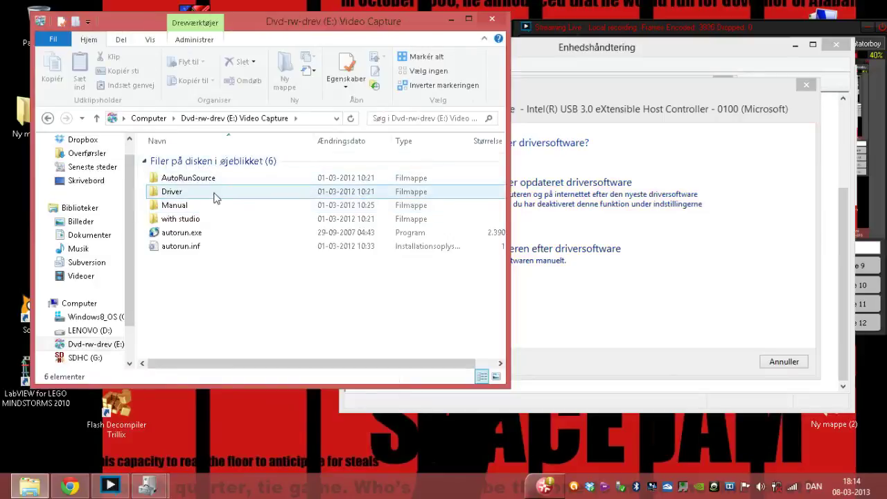
click(215, 198)
double_click(215, 195)
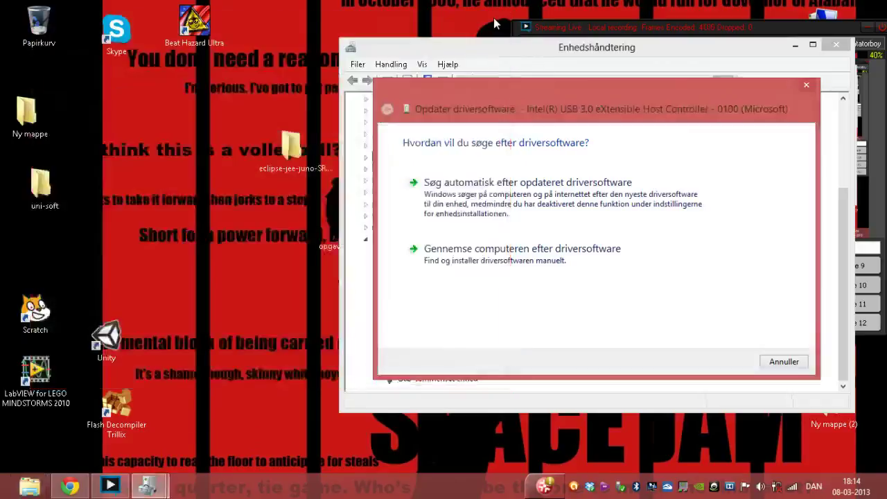
click(492, 19)
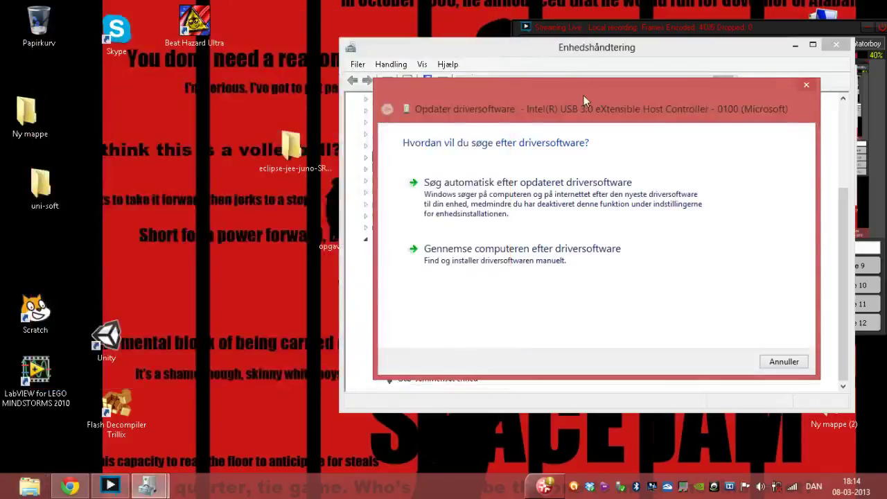
click(796, 362)
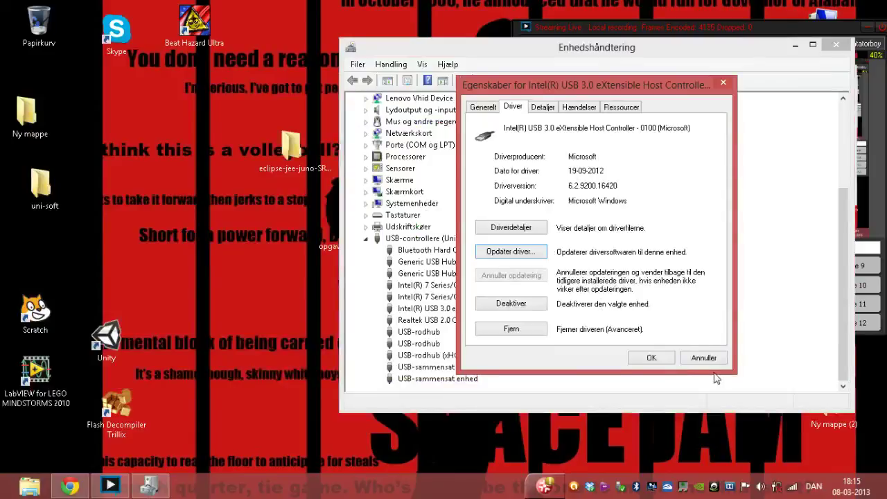
click(655, 358)
- Launch autorun.exe from the Video Capture disc in drive E: and close Device Manager
click(30, 485)
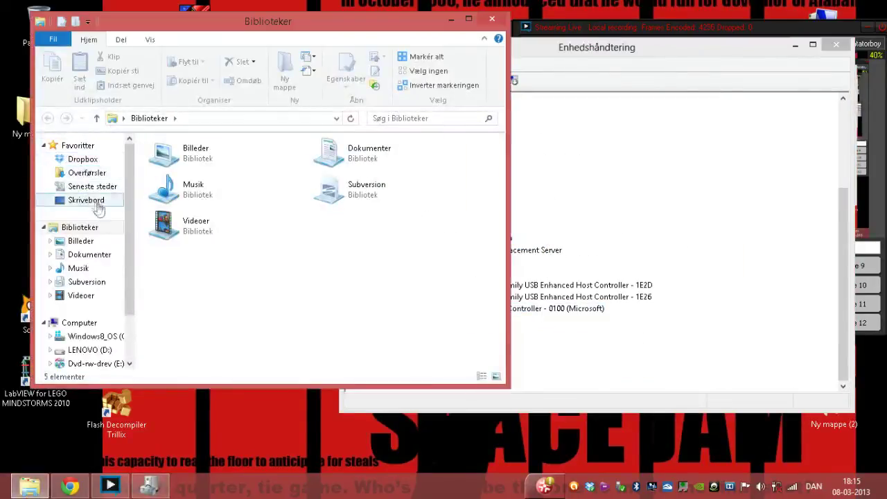
click(87, 363)
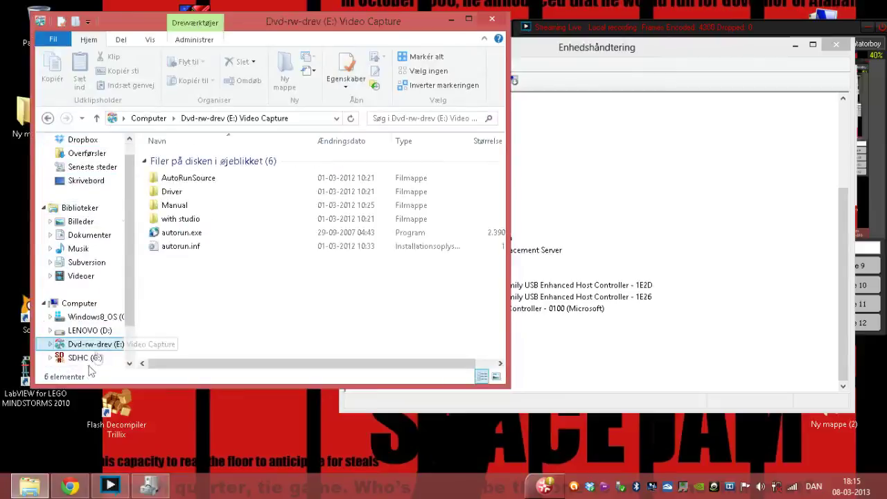
double_click(182, 232)
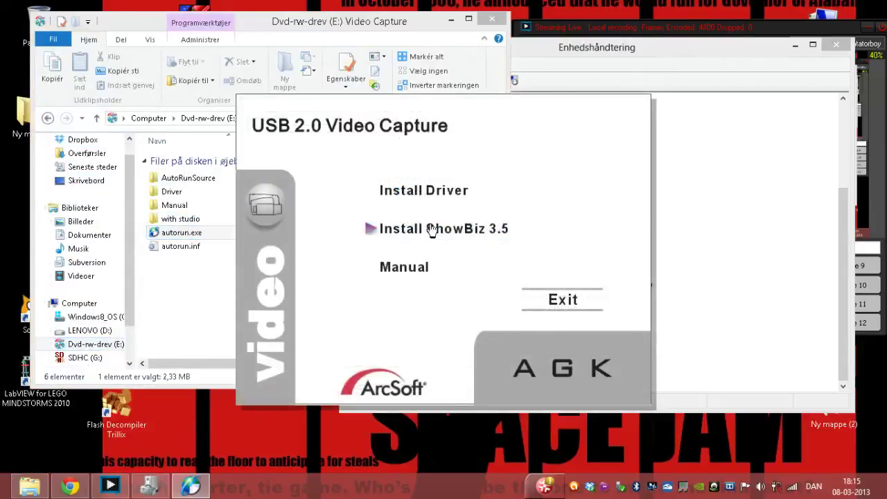
click(644, 55)
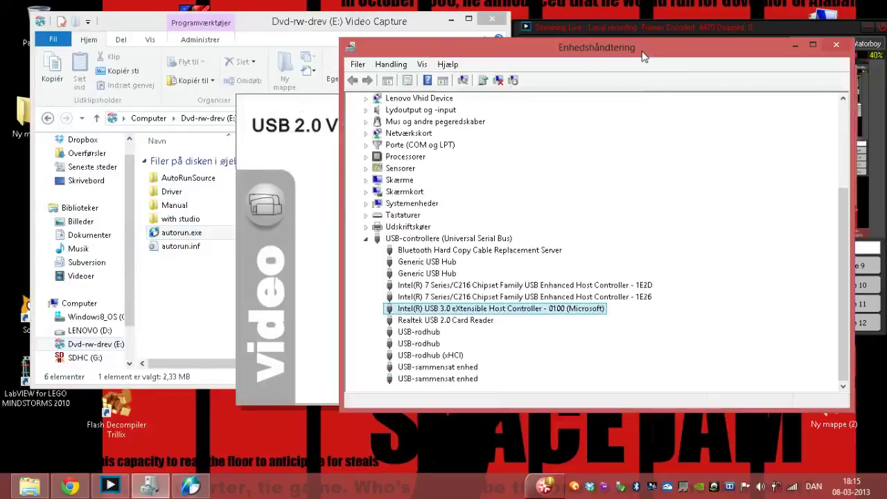
click(835, 45)
- Start the ShowBiz 3.5 installation with English (Engelsk) as the setup language
click(439, 231)
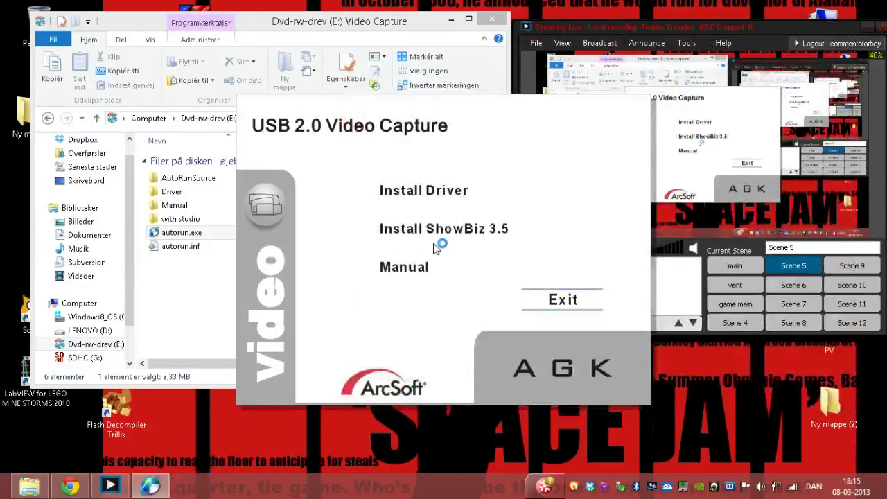
click(435, 251)
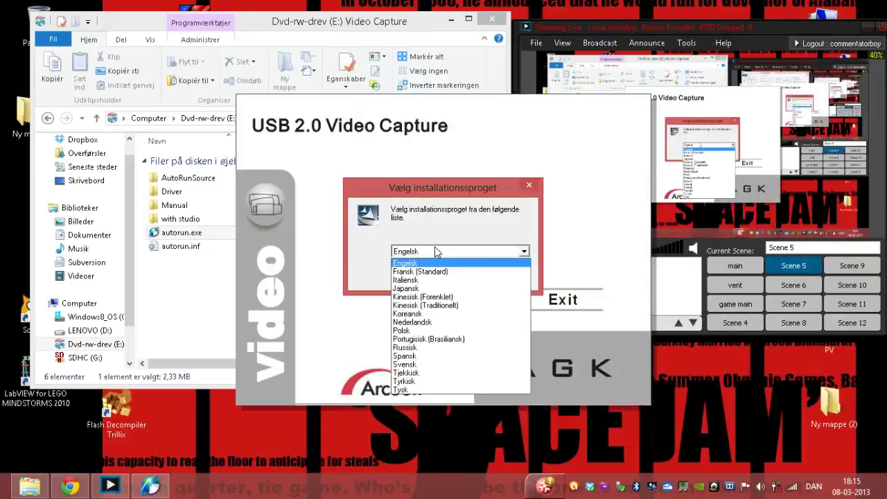
click(437, 251)
click(447, 275)
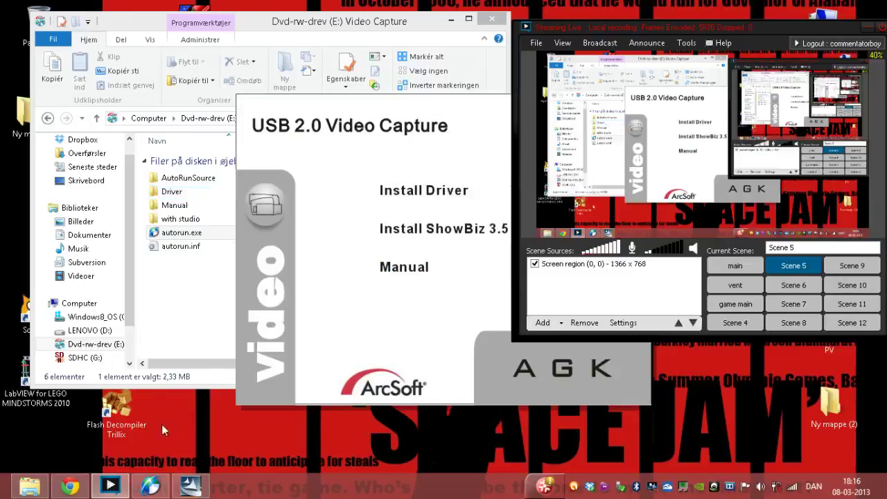
- Accept the ArcSoft ShowBiz license agreement and keep C:\Program Files (x86)\ArcSoft as the destination folder
click(516, 356)
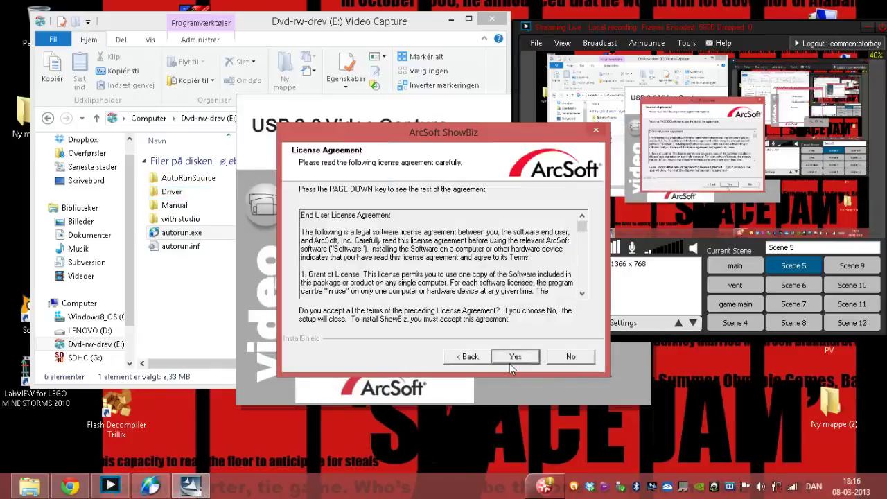
click(514, 357)
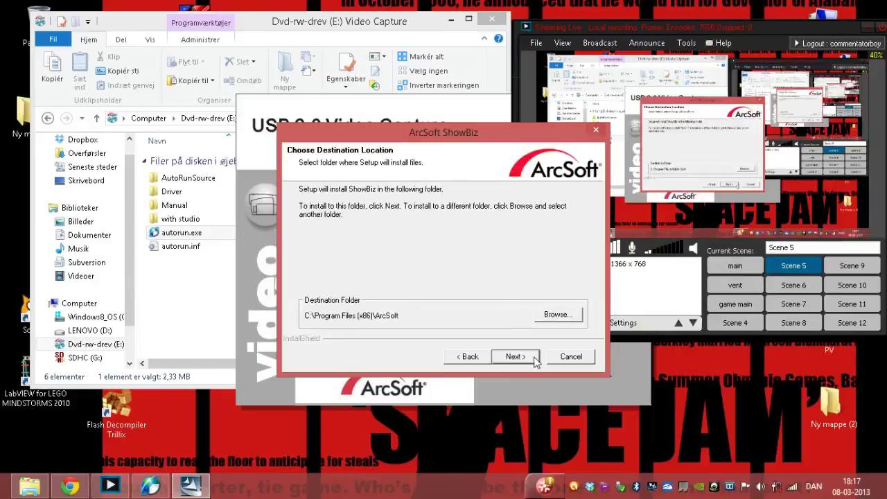
click(517, 356)
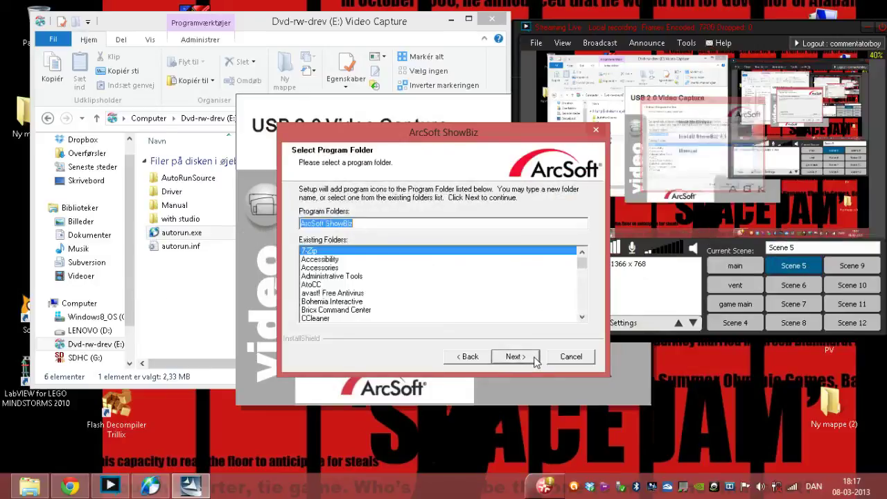
- Finish installing ShowBiz with ArcSoft ShowBiz as the program folder, minimise the disc's file window and exit the USB 2.0 Video Capture installer
click(516, 356)
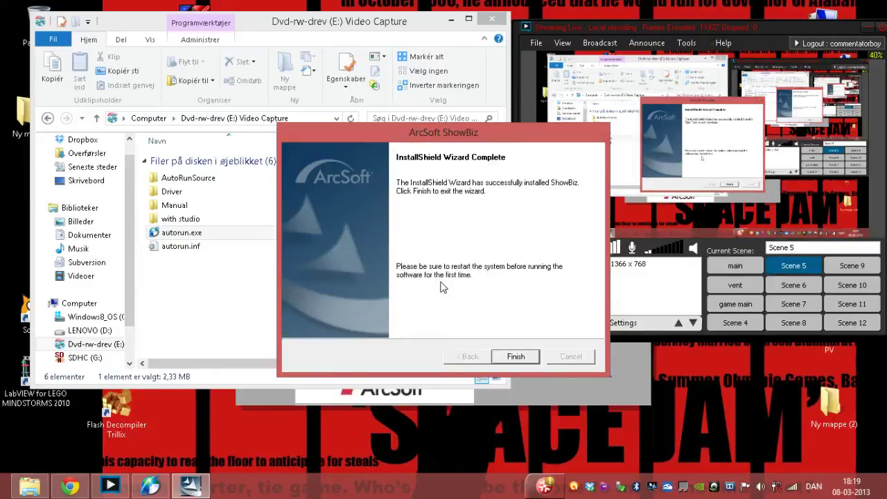
click(517, 356)
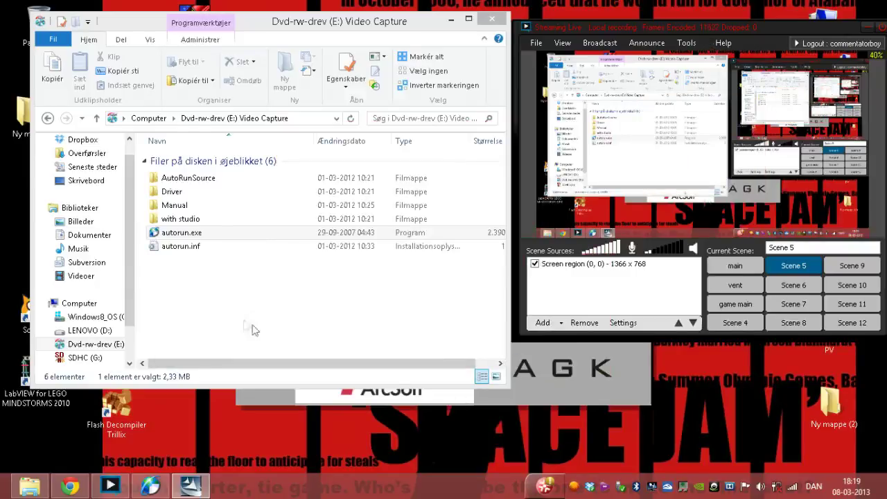
click(451, 20)
click(420, 118)
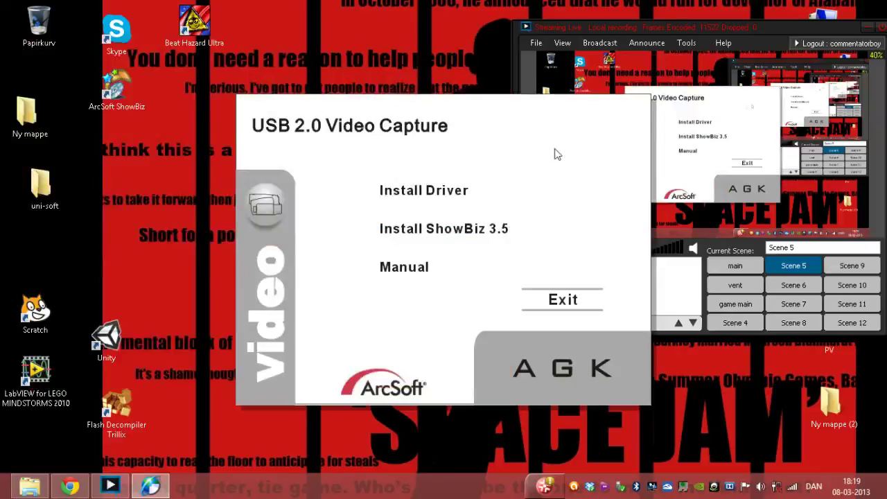
click(535, 299)
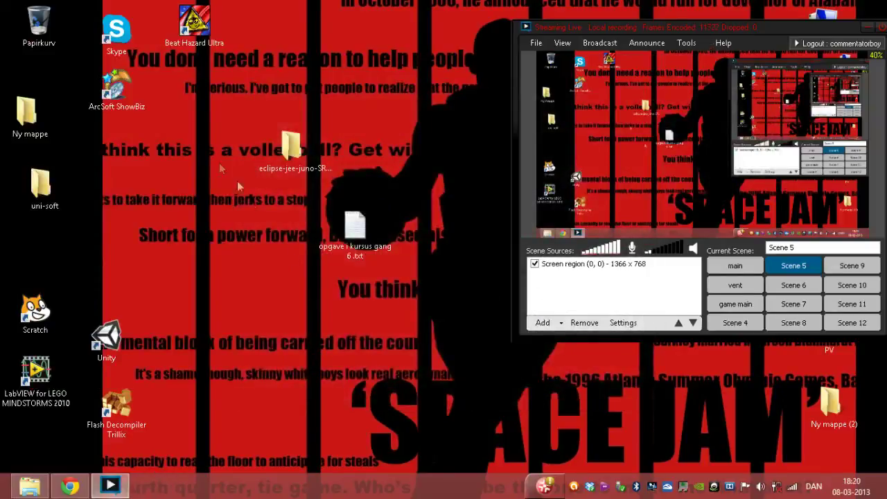
- Launch ArcSoft ShowBiz, check the available video sources in the Capture Module, and close the program
double_click(118, 89)
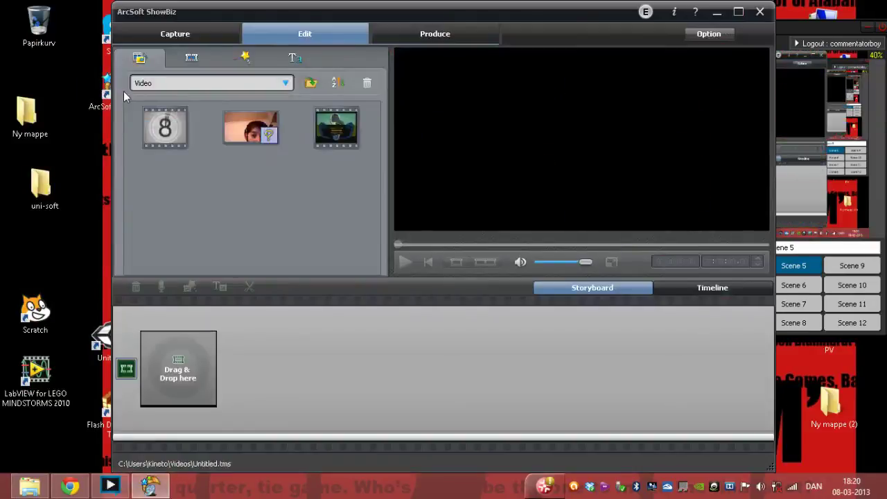
click(206, 34)
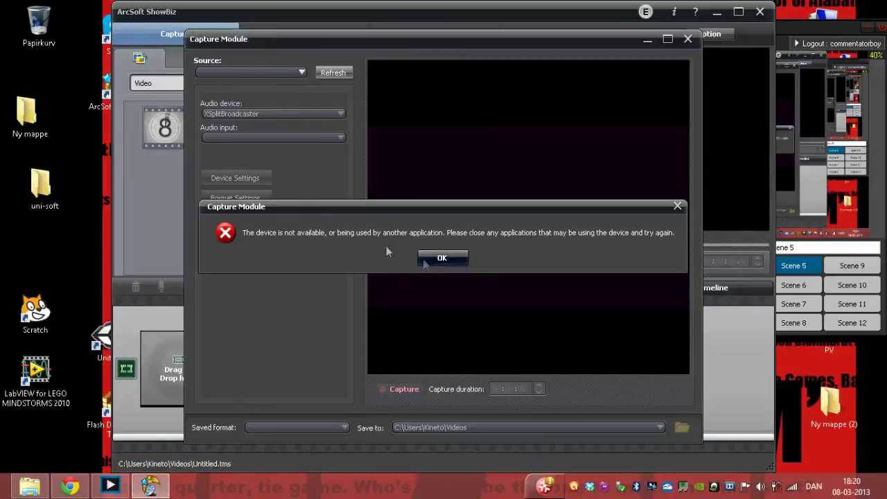
click(457, 255)
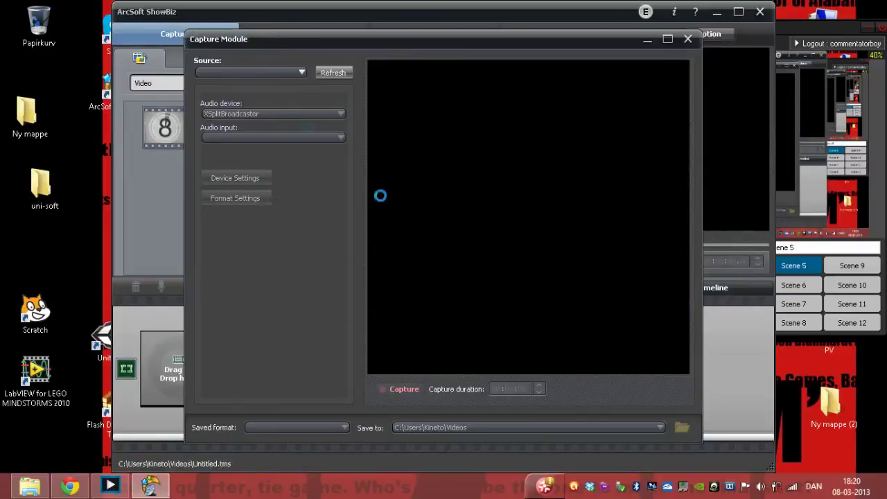
click(302, 73)
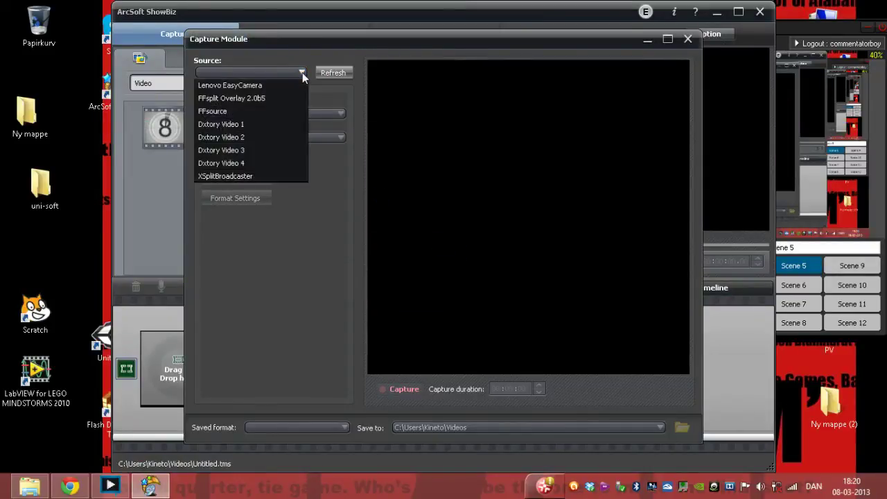
click(287, 222)
click(688, 39)
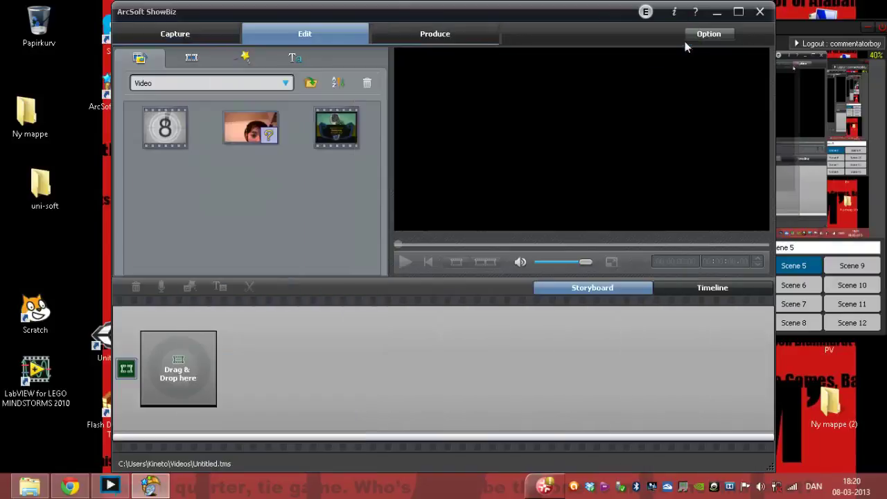
click(759, 12)
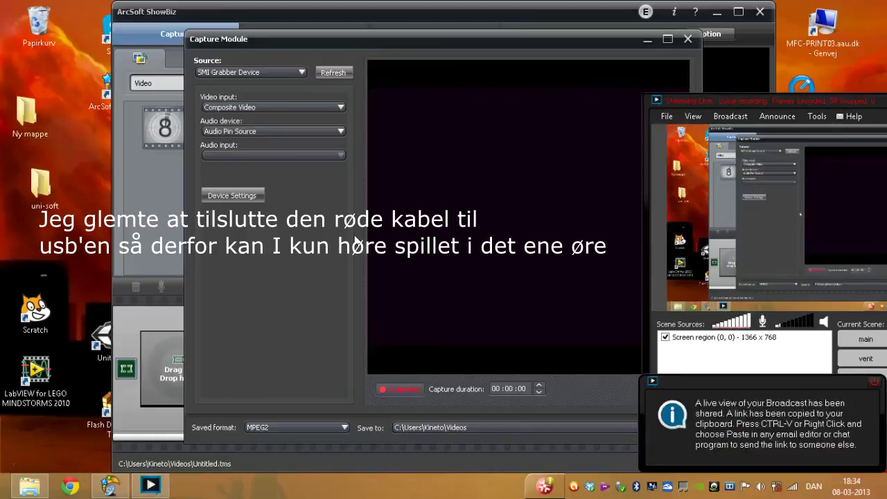
- Set the Capture Module's source to SMI Grabber Device and its video input to Composite Video
click(355, 241)
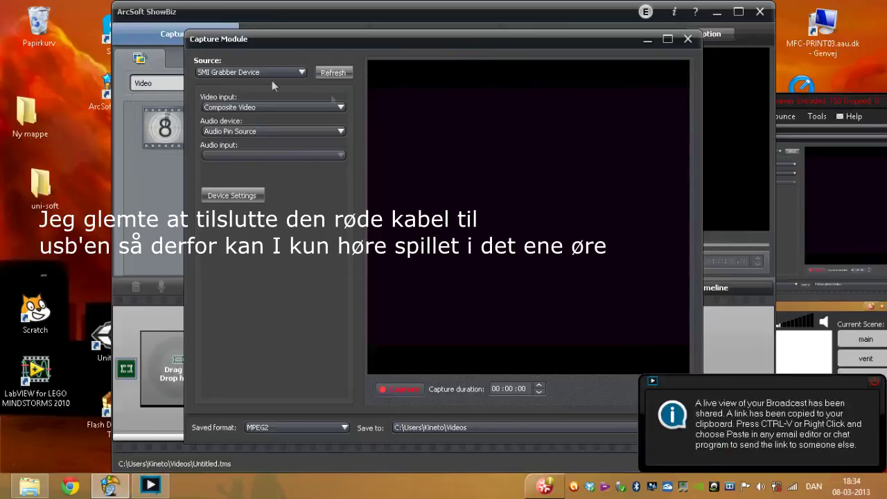
click(191, 39)
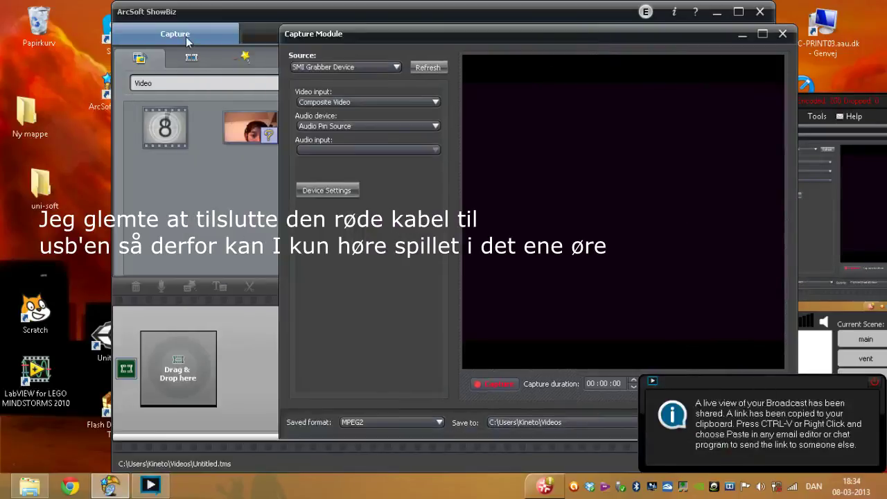
click(345, 68)
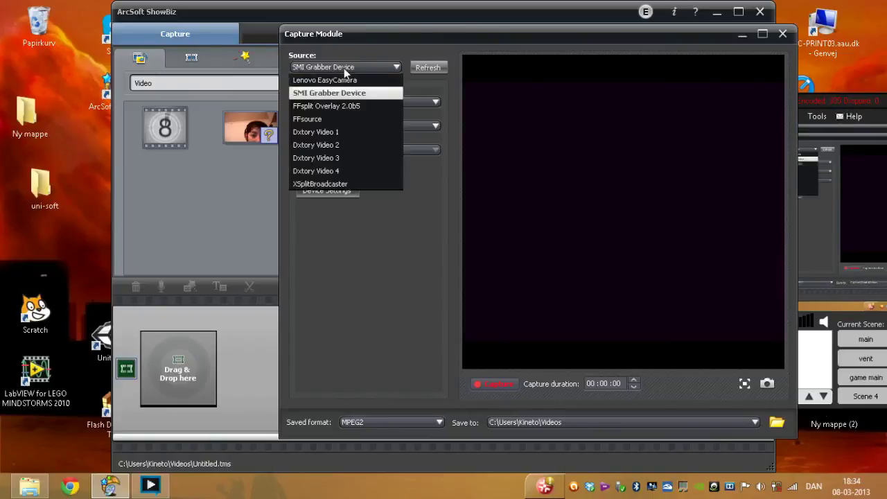
click(332, 97)
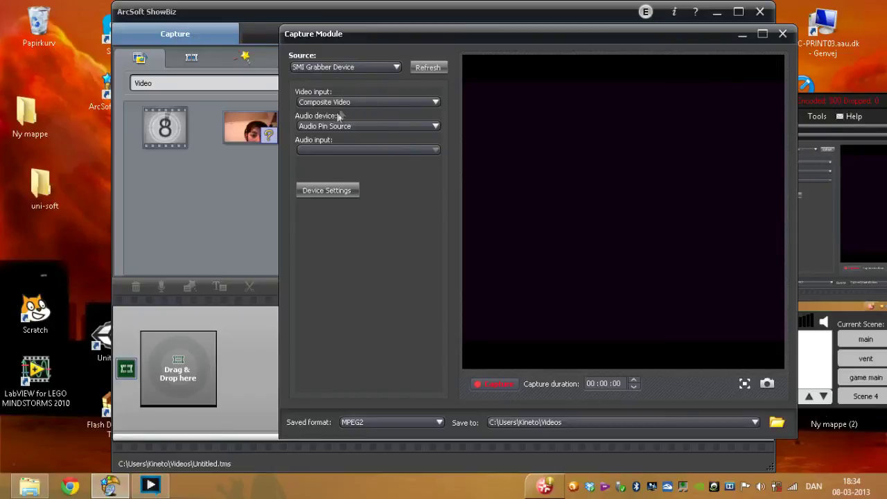
click(327, 104)
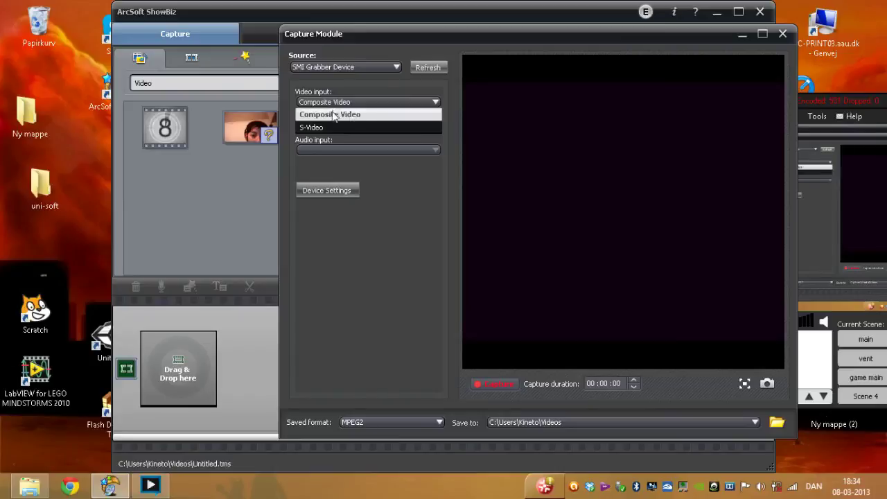
click(342, 116)
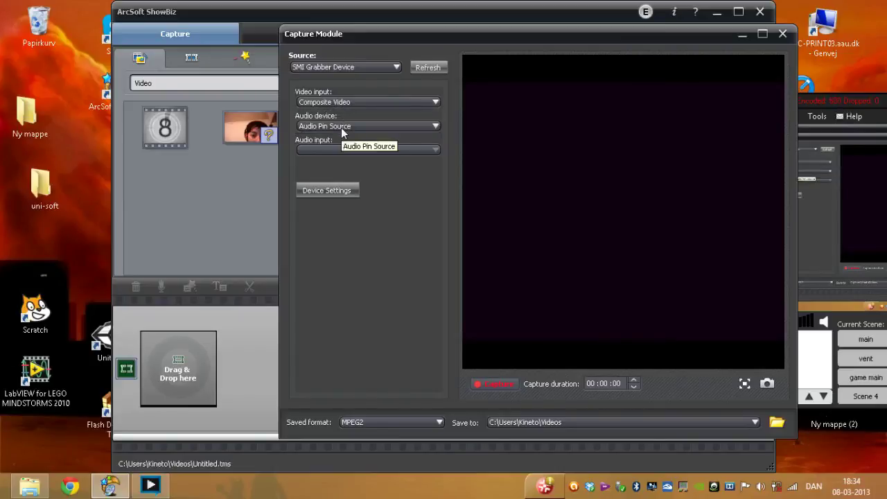
drag(451, 39, 248, 40)
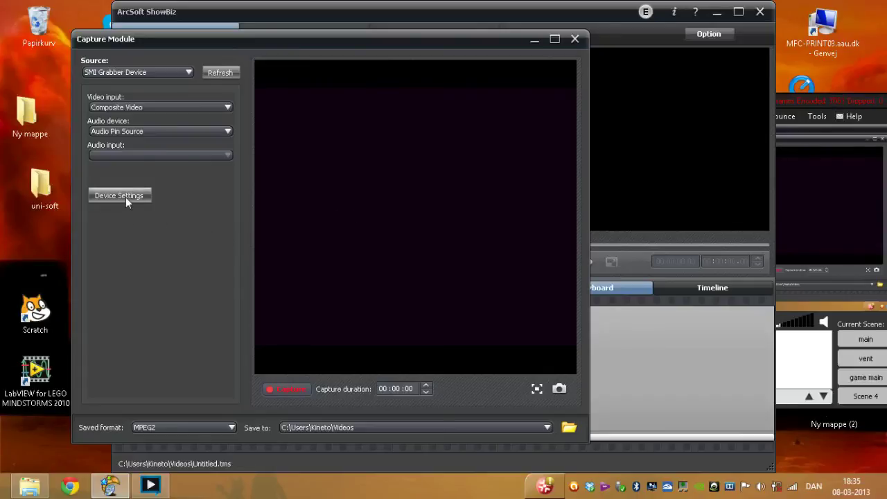
- Switch to XSplit Broadcaster and temporarily add SMI Grabber Device as a camera source in Scene 5 to preview the game feed
drag(842, 104, 583, 89)
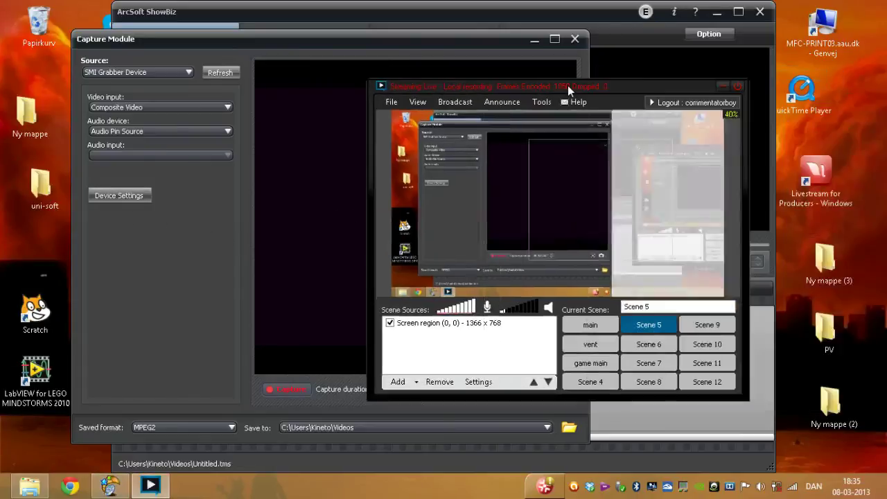
click(398, 381)
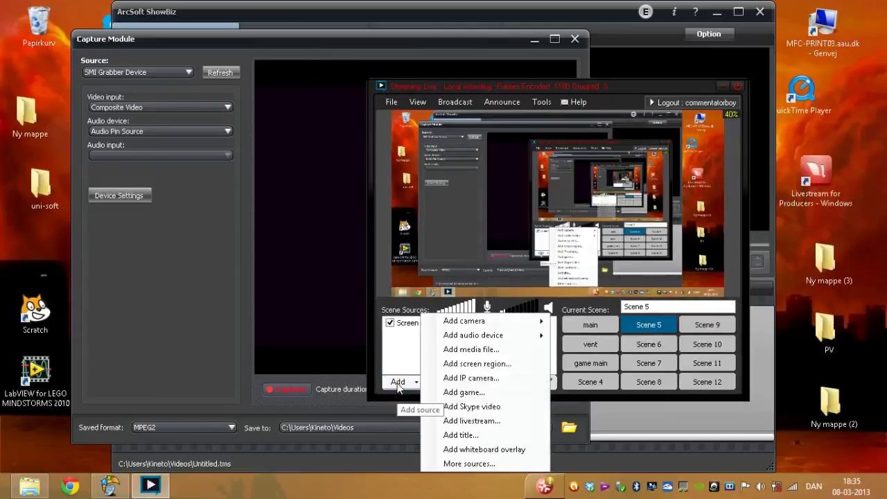
mouse_move(497, 327)
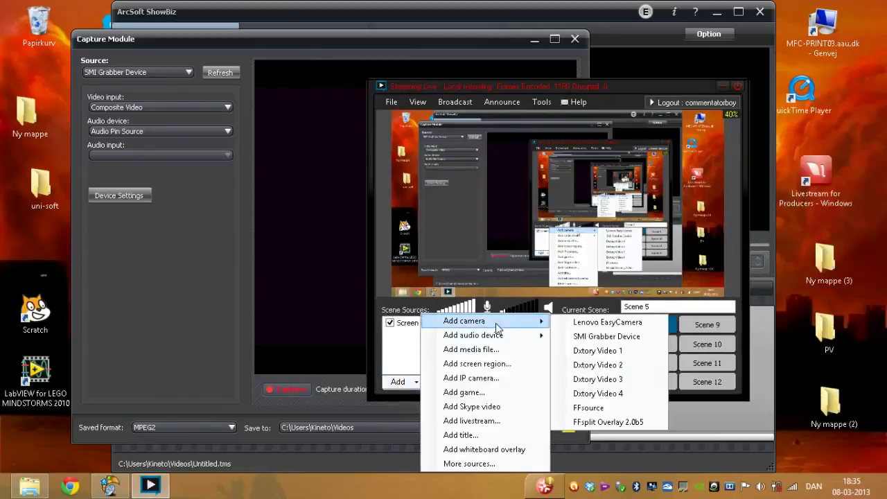
click(584, 338)
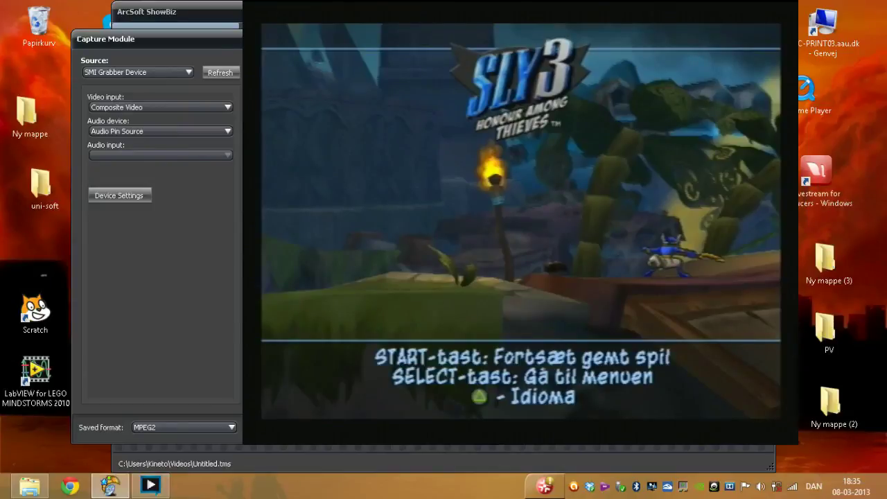
key(Escape)
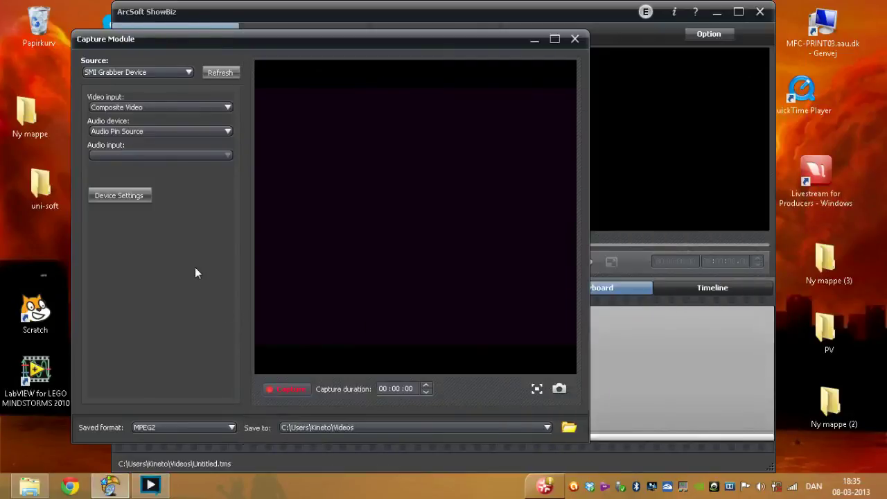
- Set the grabber's video standard to PAL_B in its device settings and choose MPEG2 as the saved format
click(113, 199)
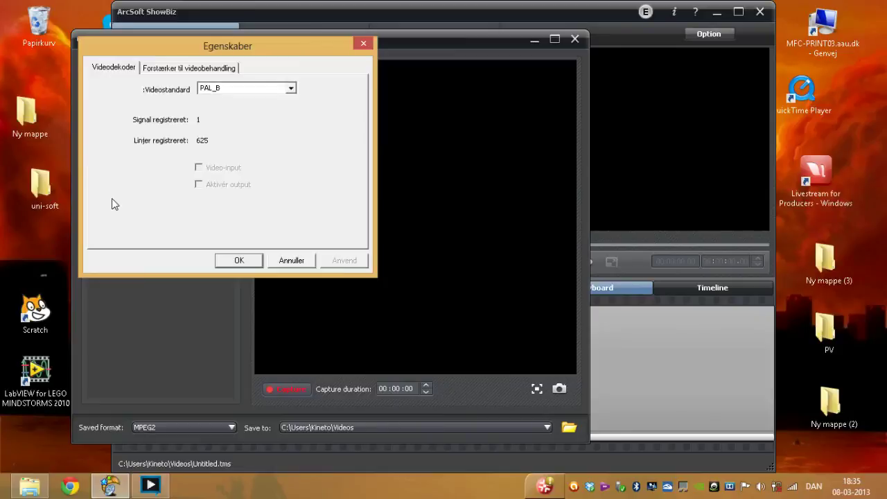
click(179, 71)
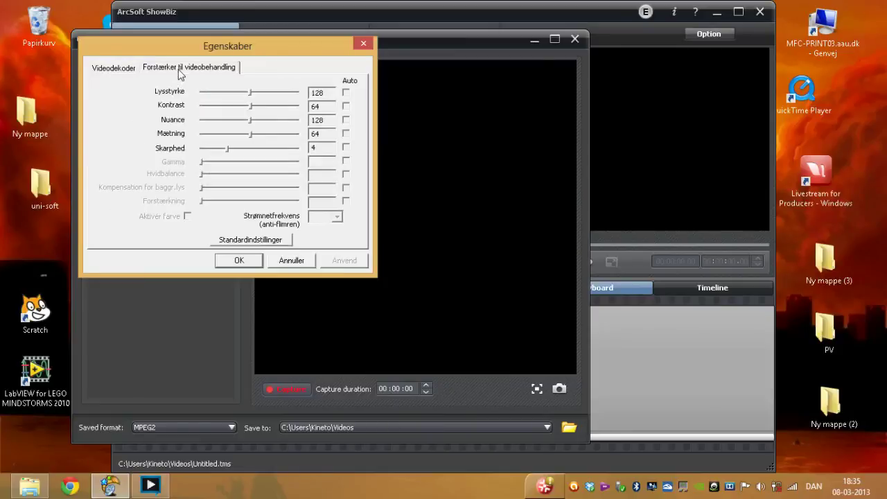
click(136, 69)
click(290, 90)
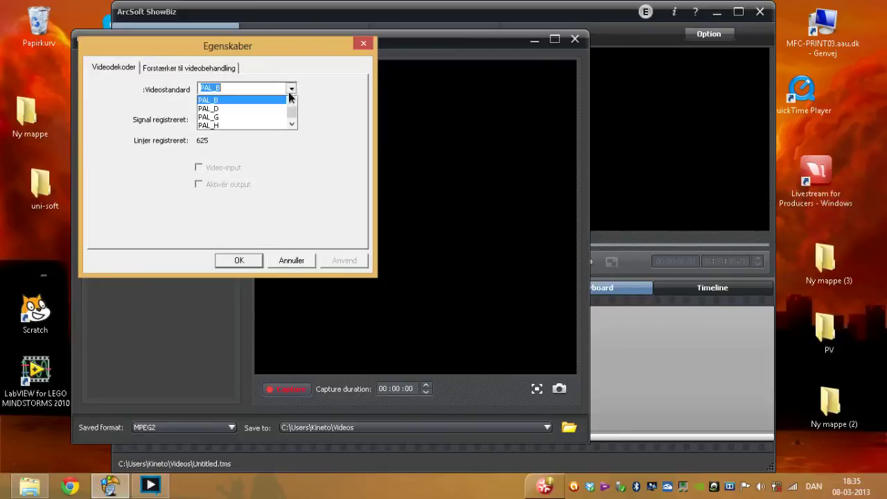
click(205, 100)
click(236, 260)
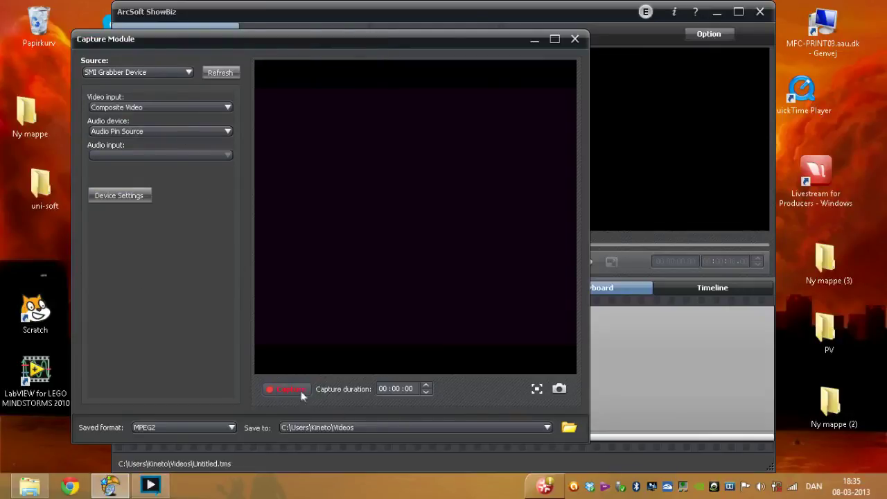
click(153, 433)
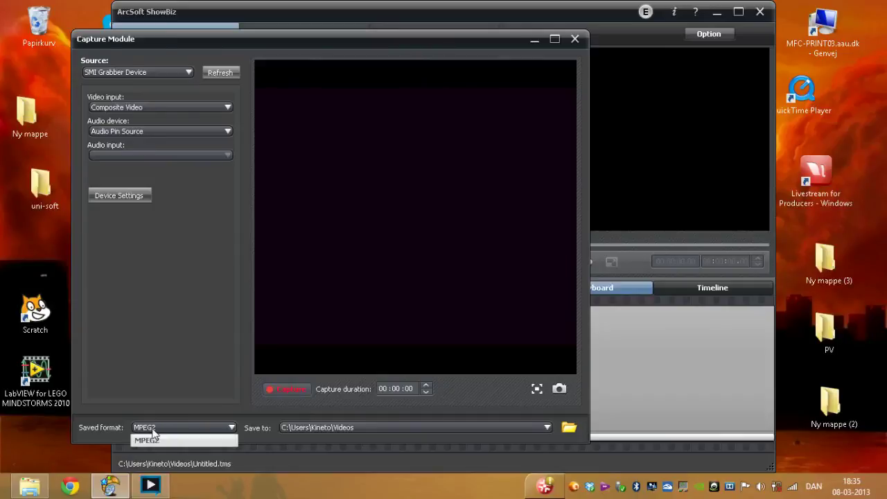
click(149, 444)
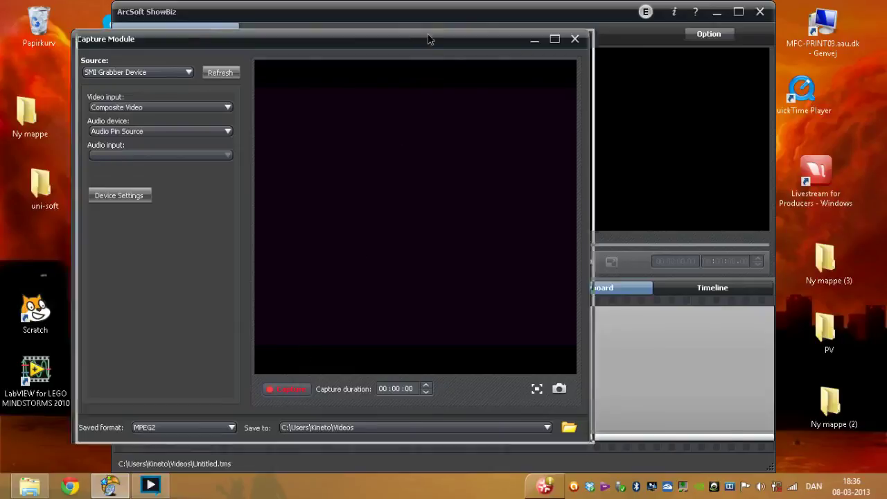
- Close the Capture Module and add the Sly 3 gameplay clip to the first storyboard slot
drag(415, 35, 675, 39)
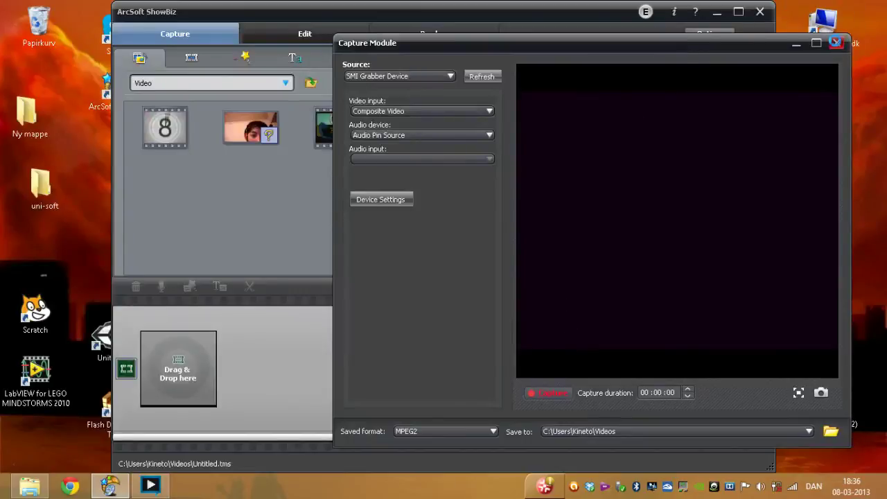
click(836, 43)
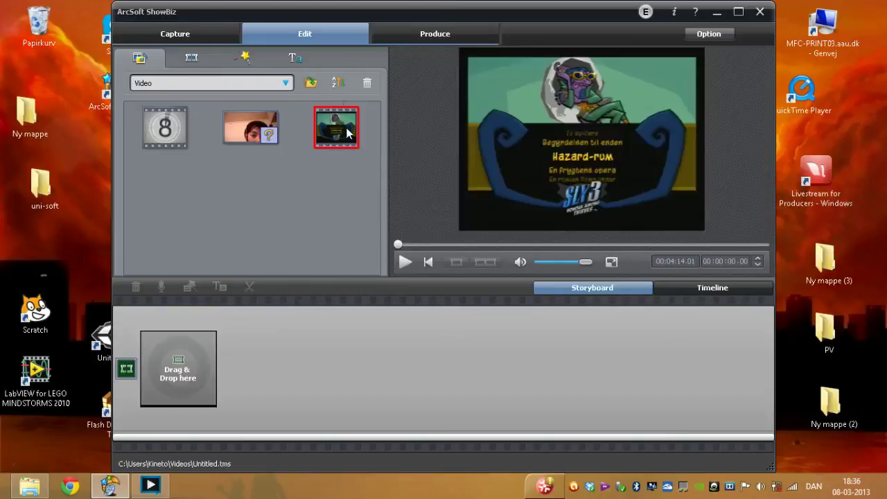
mouse_move(348, 132)
mouse_down()
mouse_move(215, 305)
mouse_move(175, 380)
mouse_up()
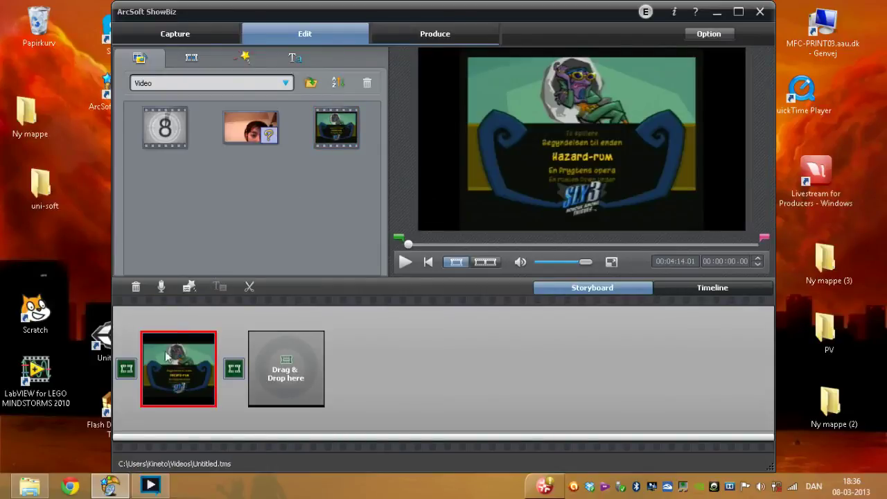
- Review the format, quality and detailed video settings for producing an MP4 file, and cancel the file creation
click(427, 39)
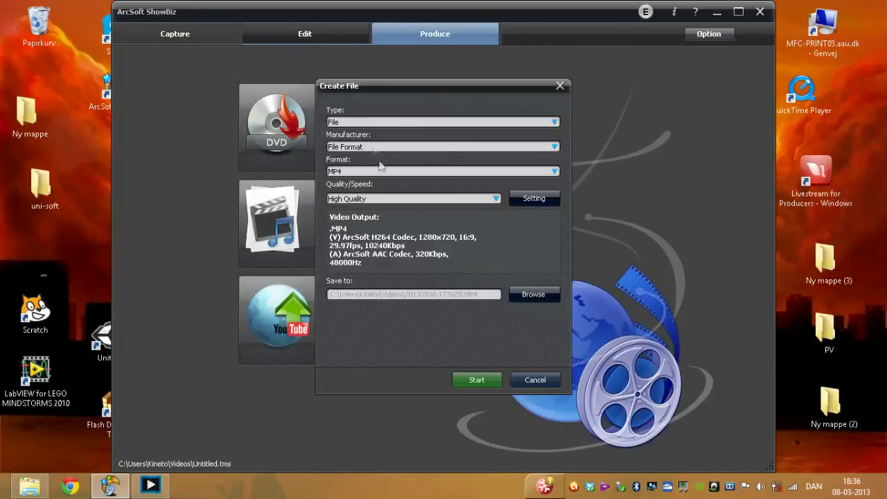
click(496, 198)
click(405, 211)
click(483, 171)
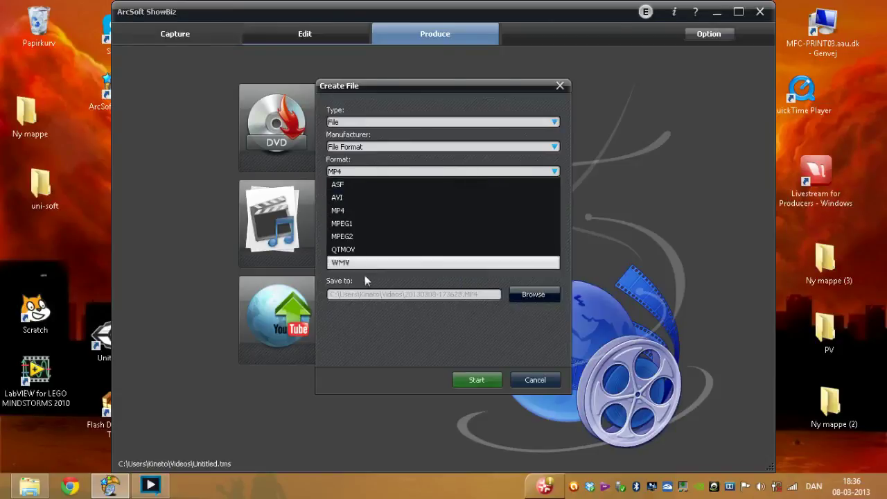
double_click(374, 170)
click(373, 170)
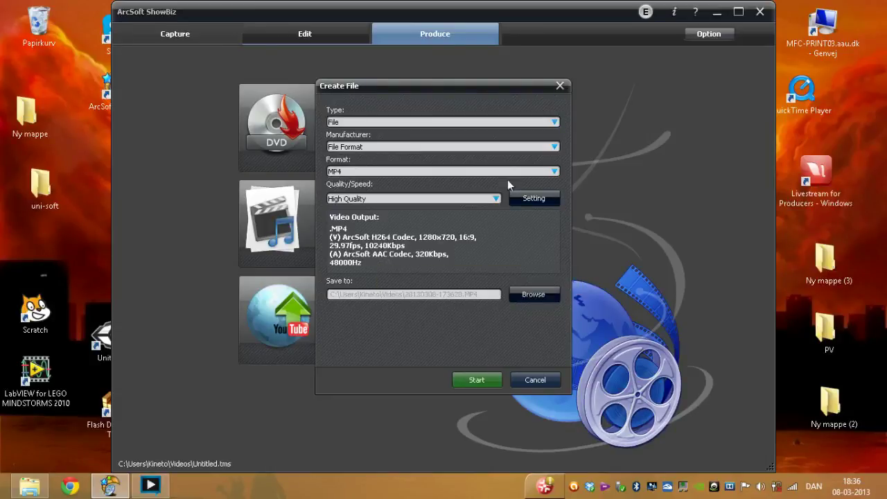
click(524, 195)
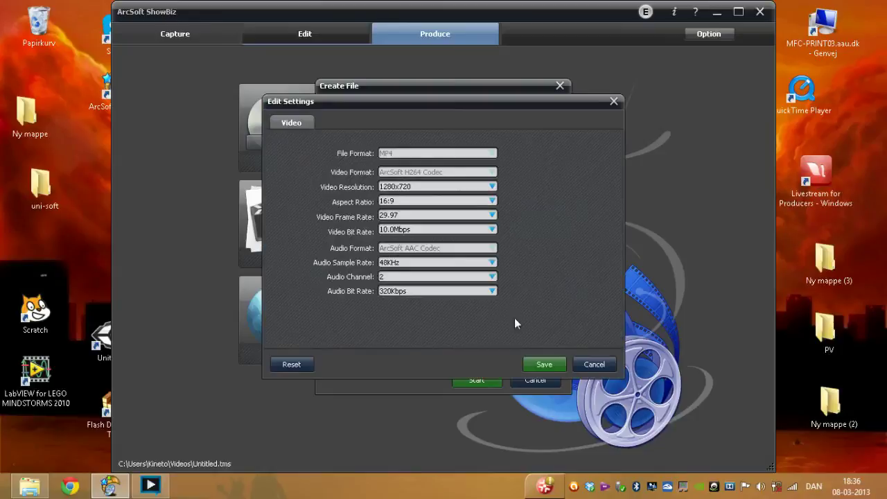
click(560, 367)
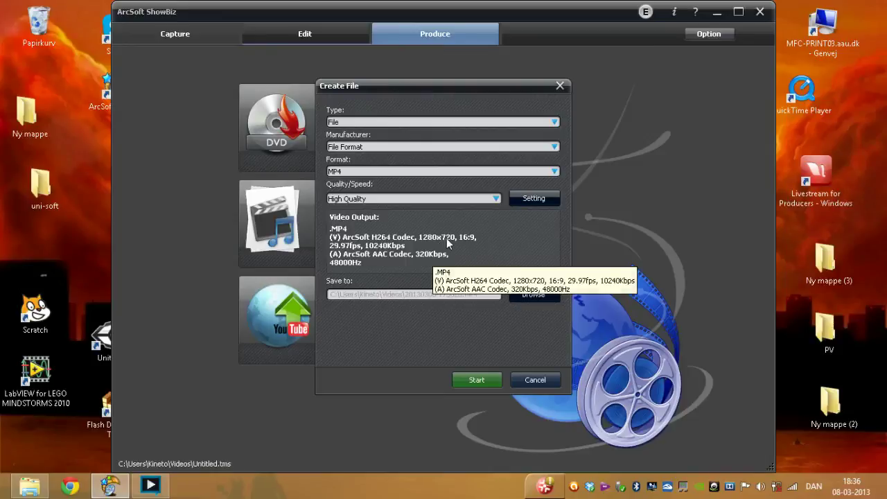
click(537, 381)
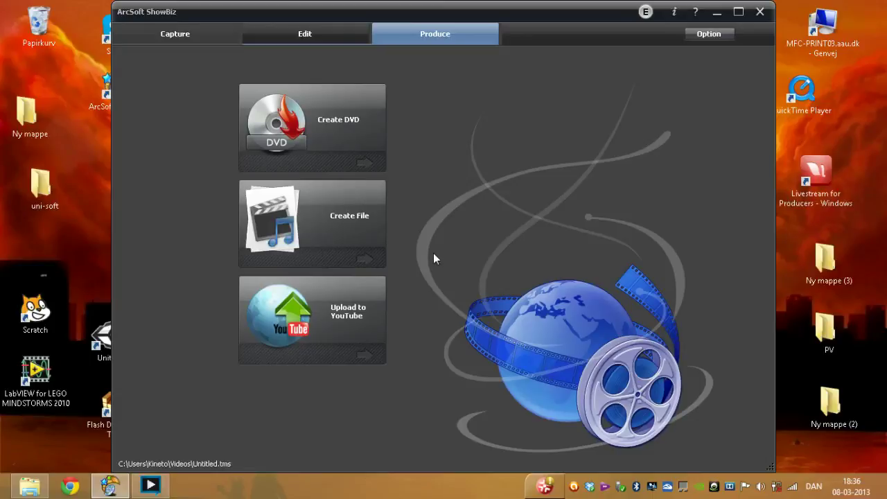
- Switch to the XSplit Broadcaster window
click(150, 485)
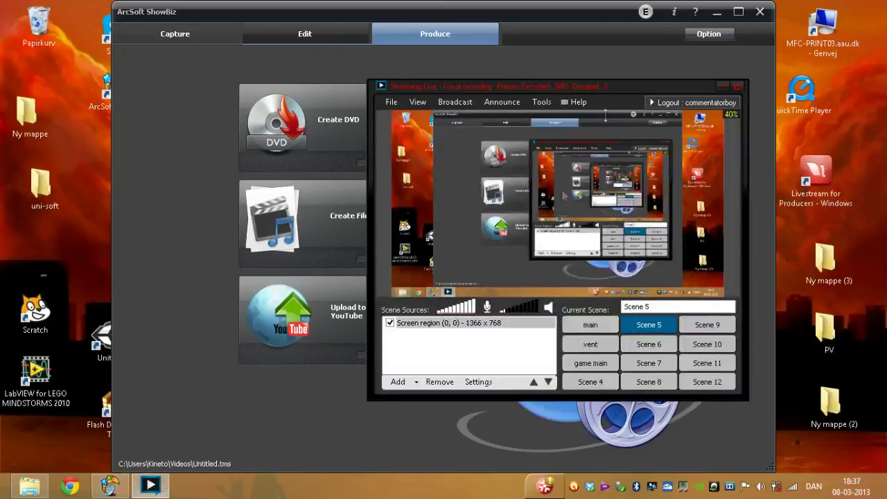